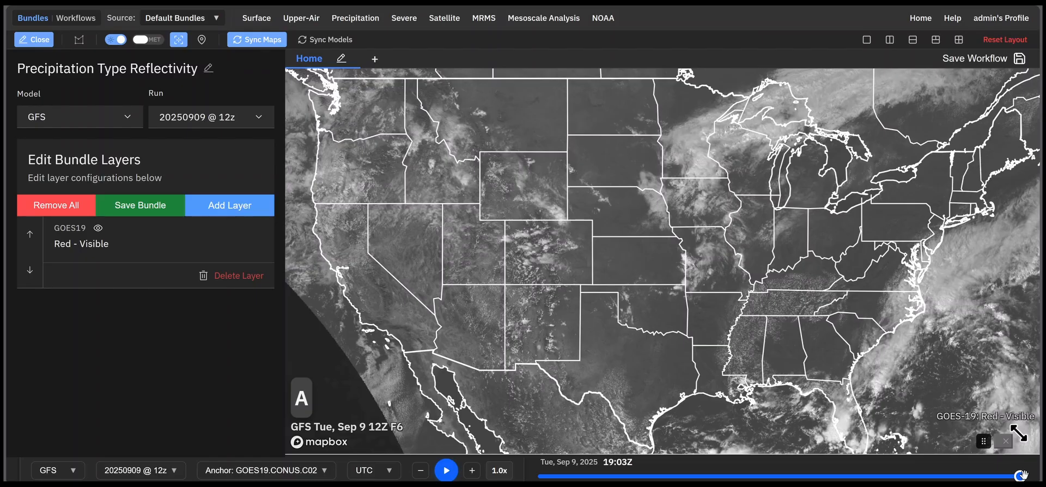
# Step: Set the timeline's time zone to EDT
pyautogui.moveTo(1022, 475)
pyautogui.mouseDown()
pyautogui.moveTo(834, 476)
pyautogui.moveTo(1020, 475)
pyautogui.mouseUp()
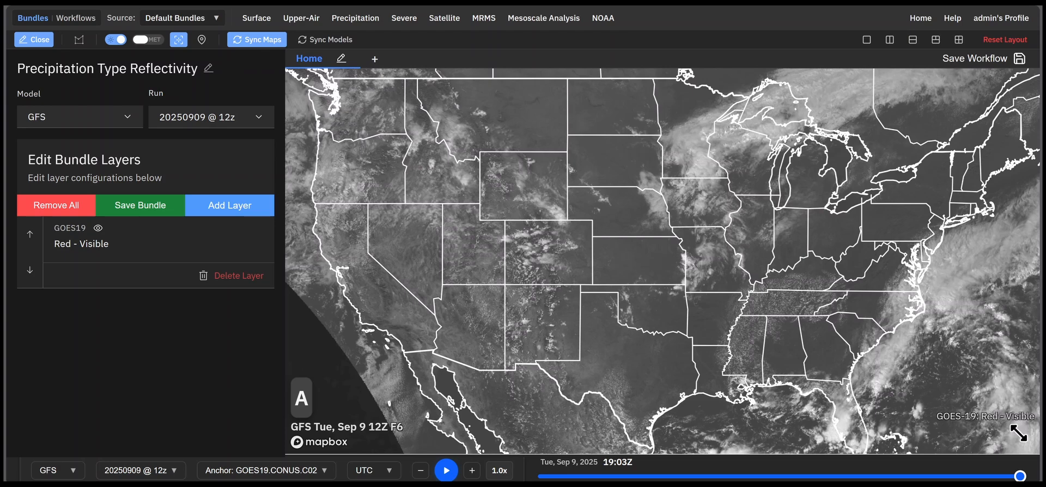
pyautogui.click(380, 474)
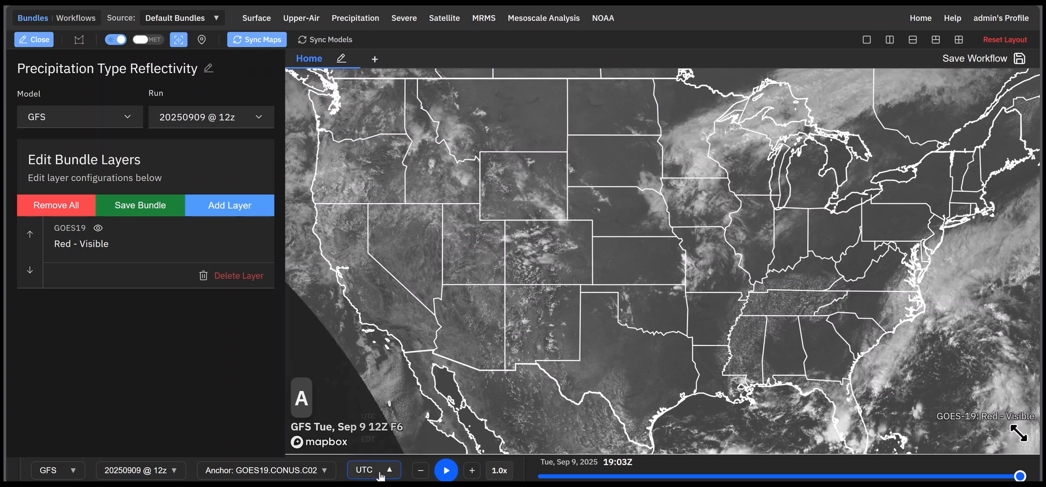
pyautogui.click(375, 439)
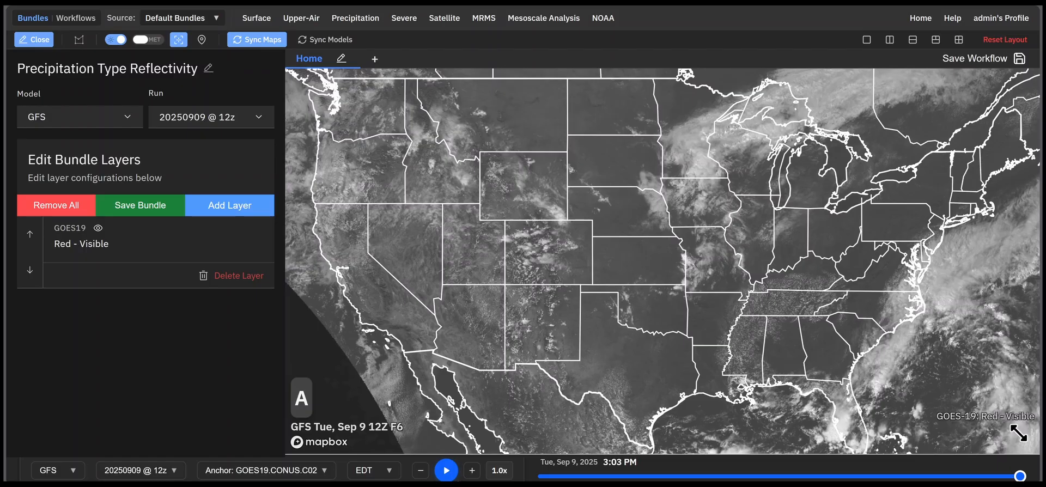
# Step: Check the timeline's anchor choices while leaving the timeline on the latest satellite frame
pyautogui.click(267, 471)
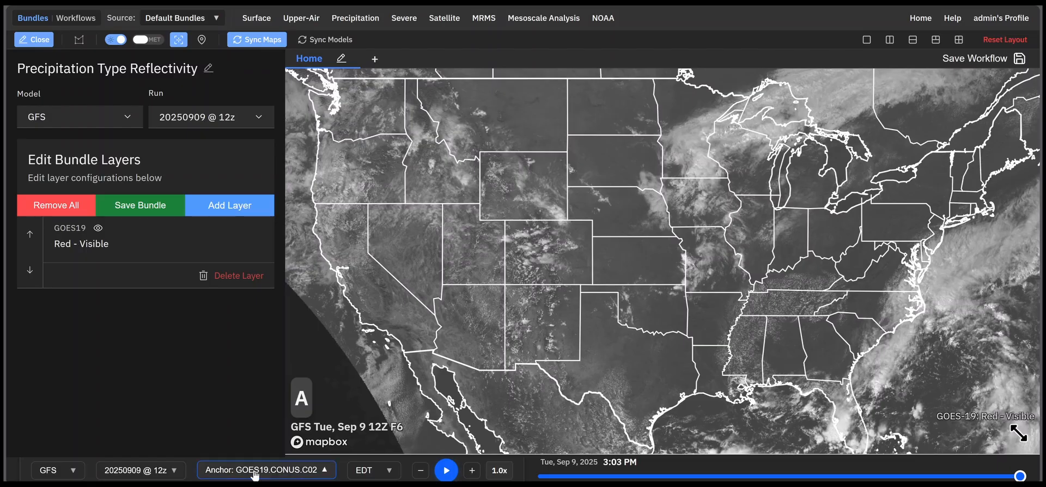
pyautogui.click(225, 403)
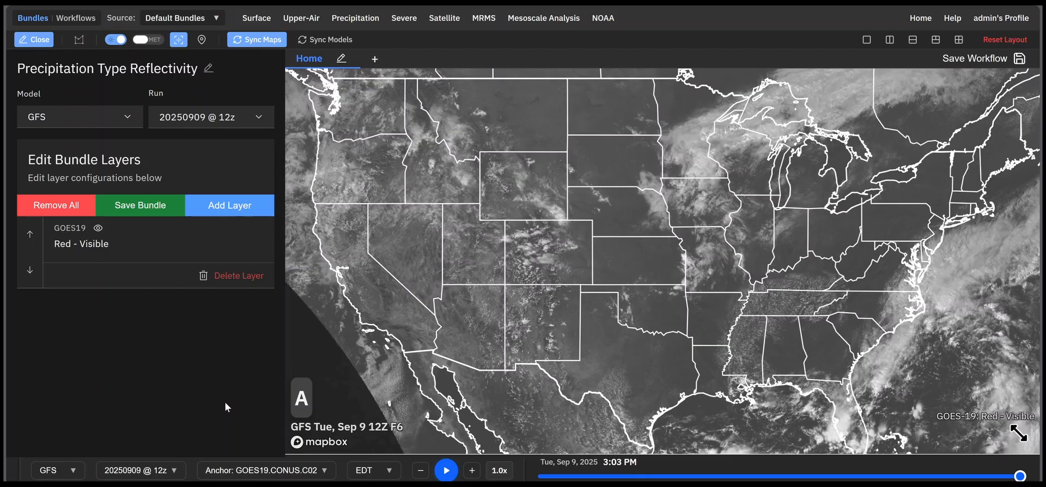
pyautogui.moveTo(1018, 476)
pyautogui.mouseDown()
pyautogui.moveTo(959, 478)
pyautogui.moveTo(1020, 476)
pyautogui.mouseUp()
# Step: Add the MRMS composite reflectivity layer Merged Reflectivity (00.50°) to the bundle
pyautogui.click(224, 207)
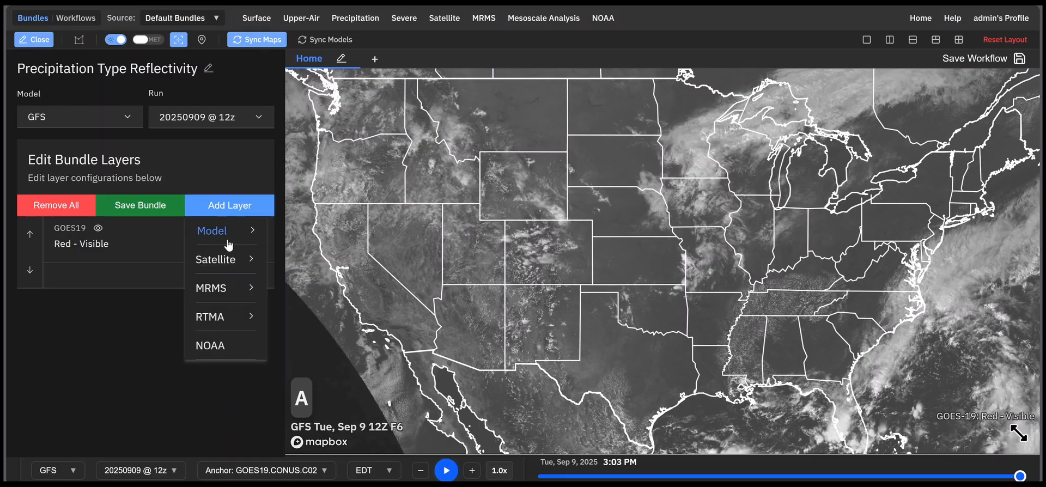
pyautogui.click(220, 287)
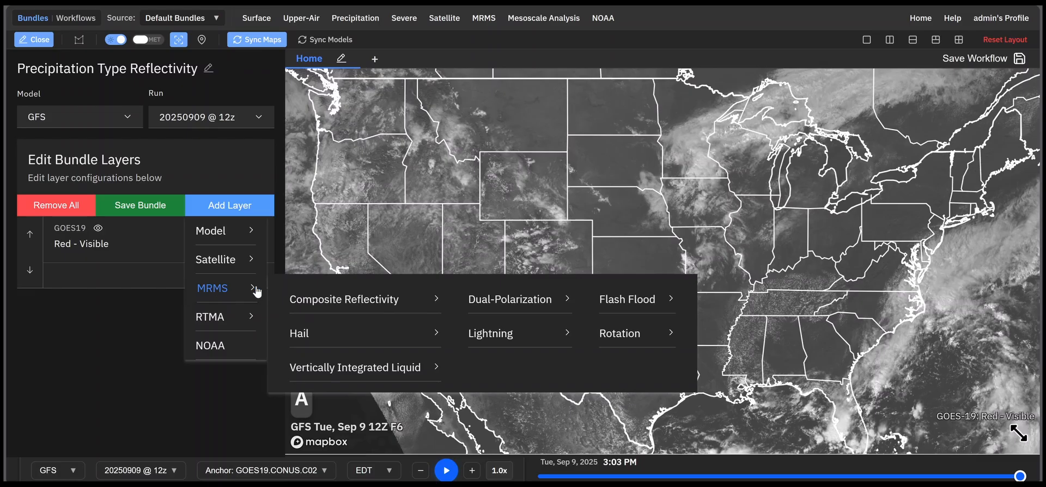
pyautogui.click(337, 303)
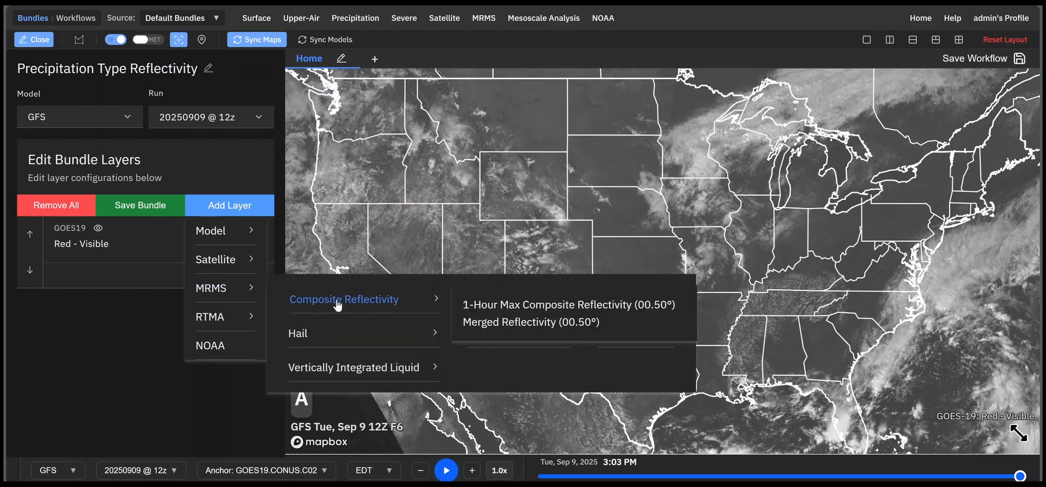
pyautogui.click(561, 321)
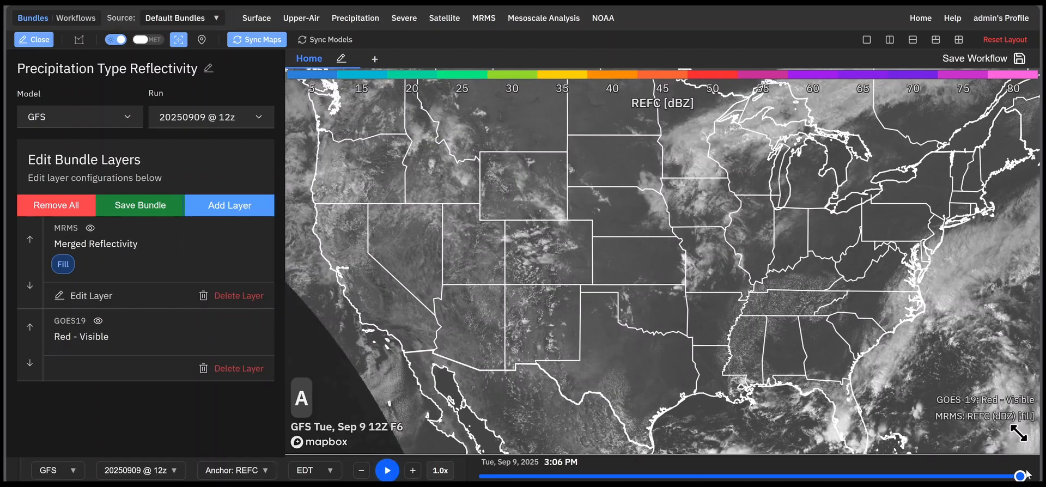
# Step: Move the timeline back to 3:04 PM and review the anchor choices available for the radar and satellite layers
pyautogui.moveTo(1018, 475); pyautogui.dragTo(1014, 474)
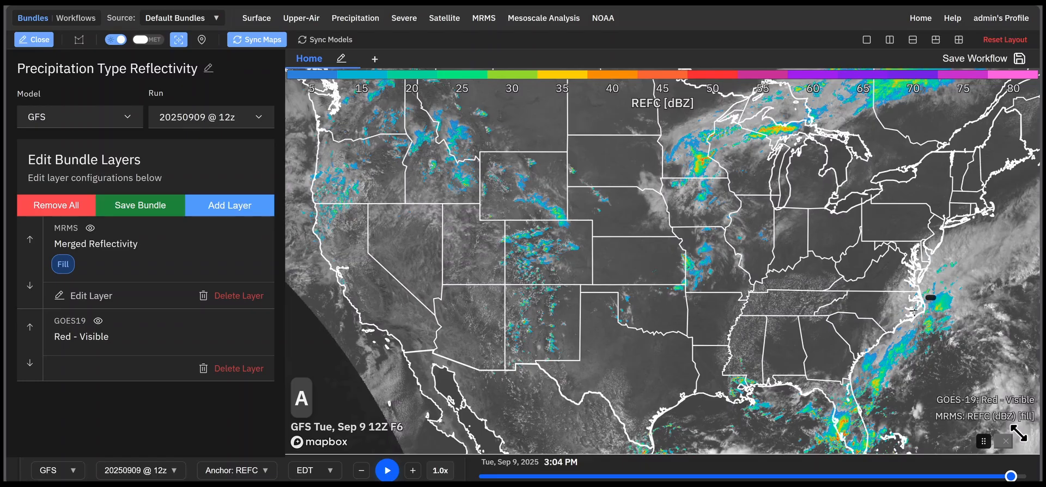
pyautogui.moveTo(866, 283); pyautogui.dragTo(837, 271)
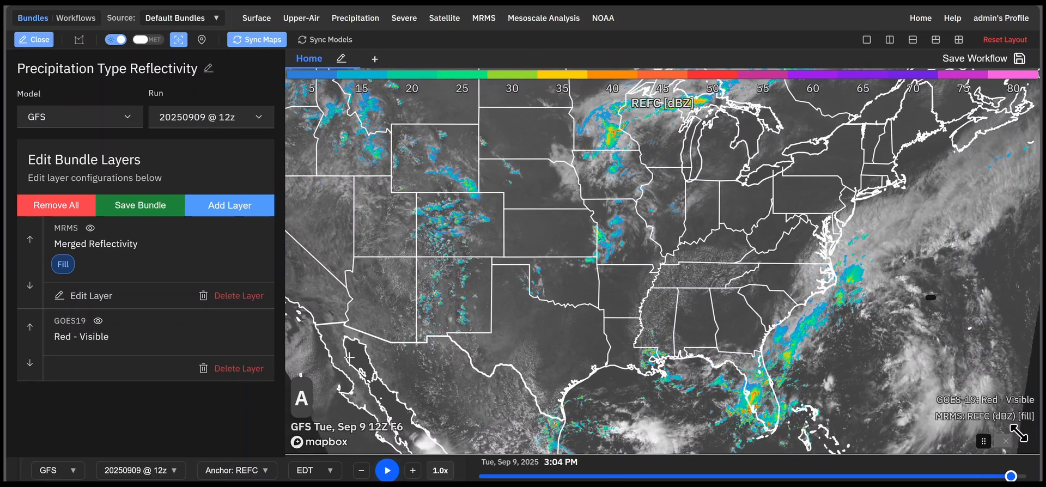
pyautogui.click(260, 471)
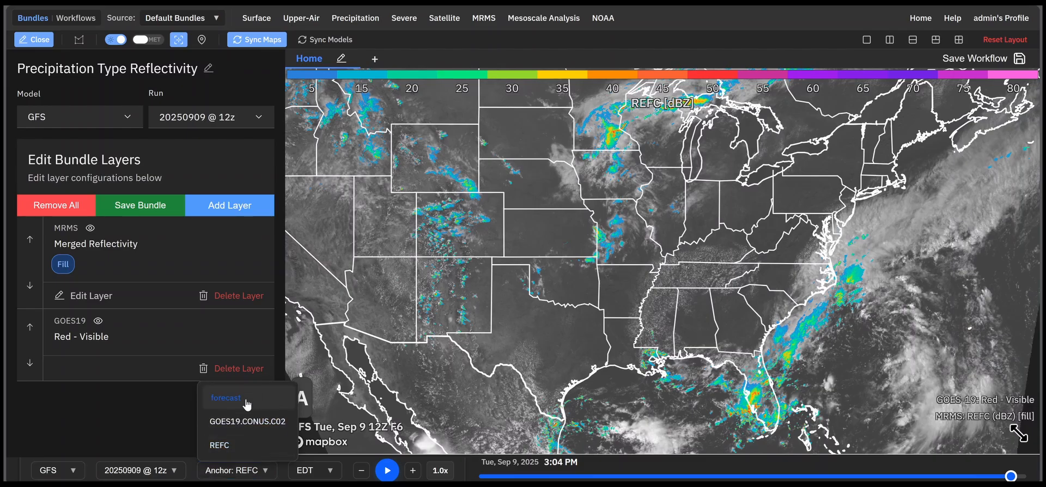
pyautogui.click(123, 410)
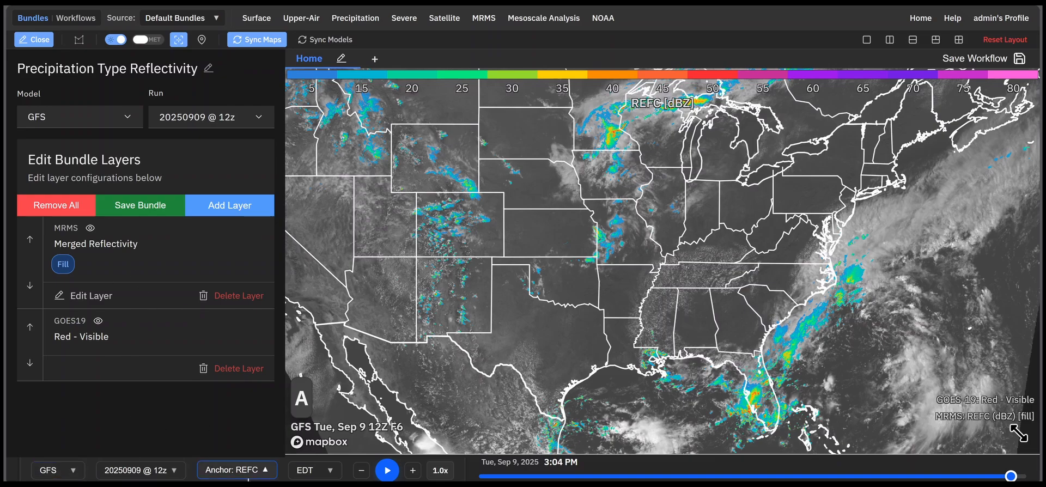
pyautogui.click(257, 471)
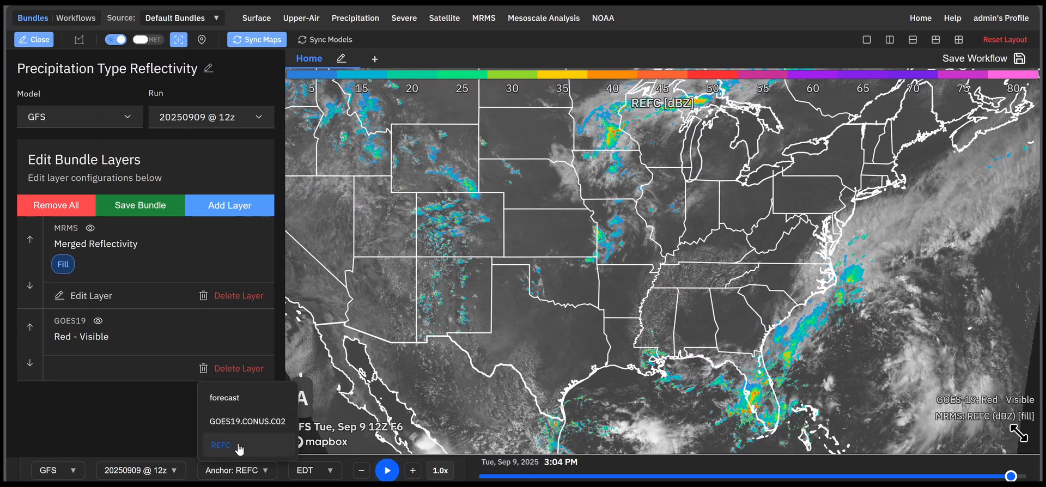
pyautogui.click(173, 426)
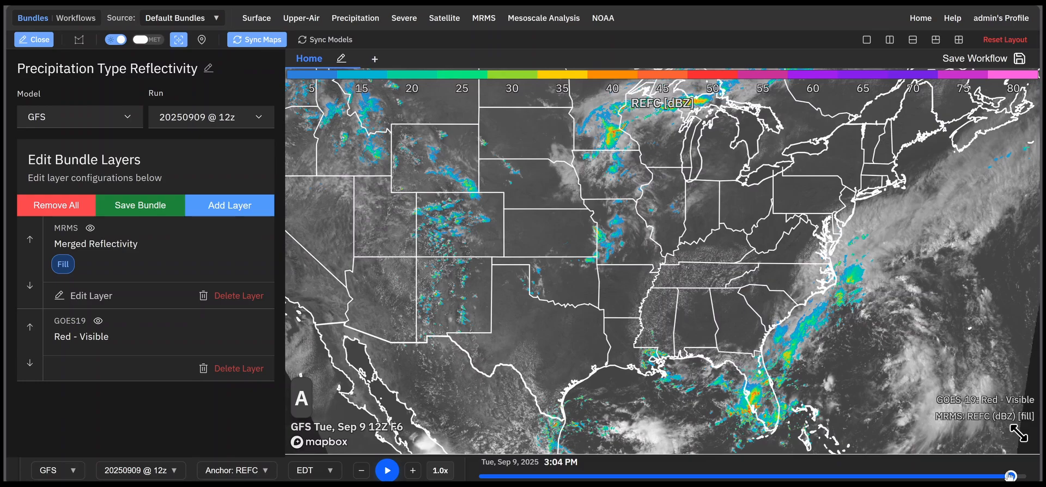
# Step: Scrub the radar timeline back to 1:10 PM and check the anchor choices again
pyautogui.moveTo(1010, 476); pyautogui.dragTo(975, 475)
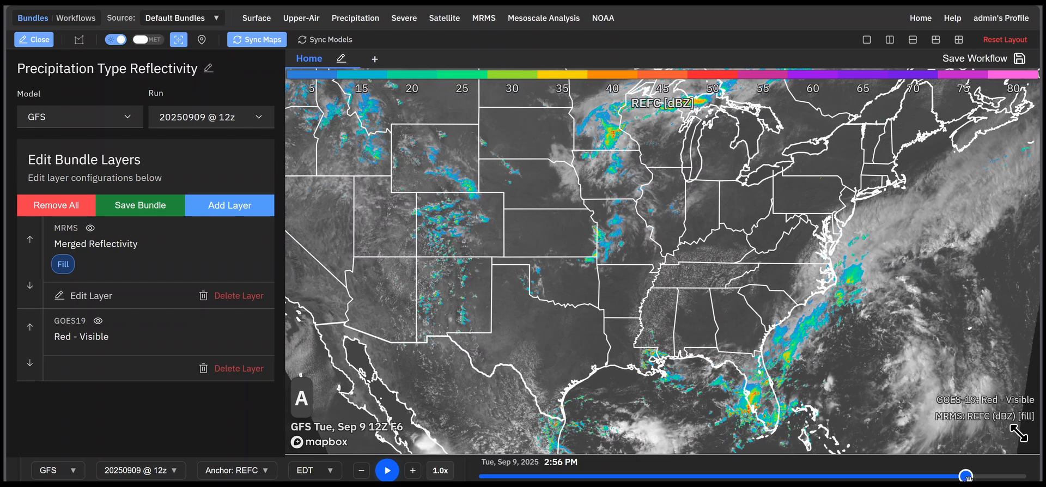
pyautogui.moveTo(965, 476); pyautogui.dragTo(485, 476)
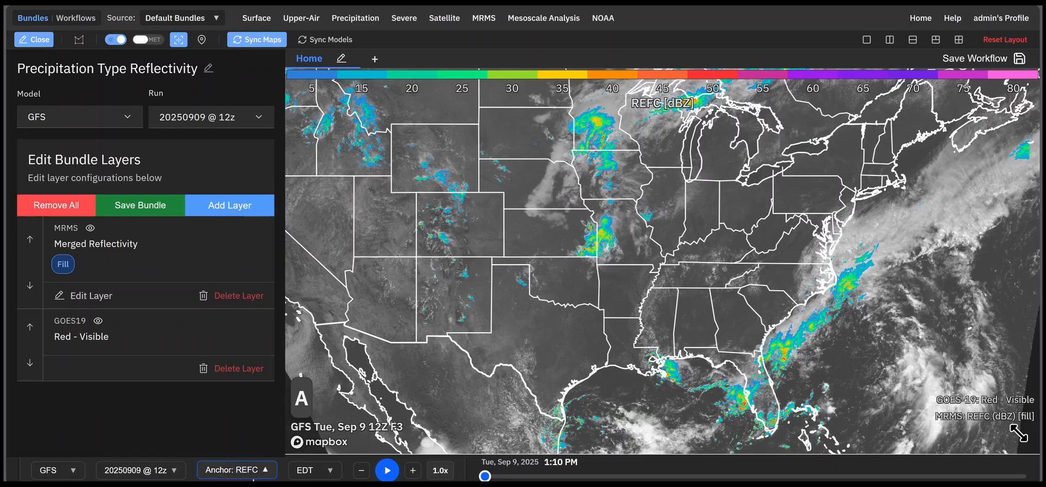
pyautogui.click(236, 472)
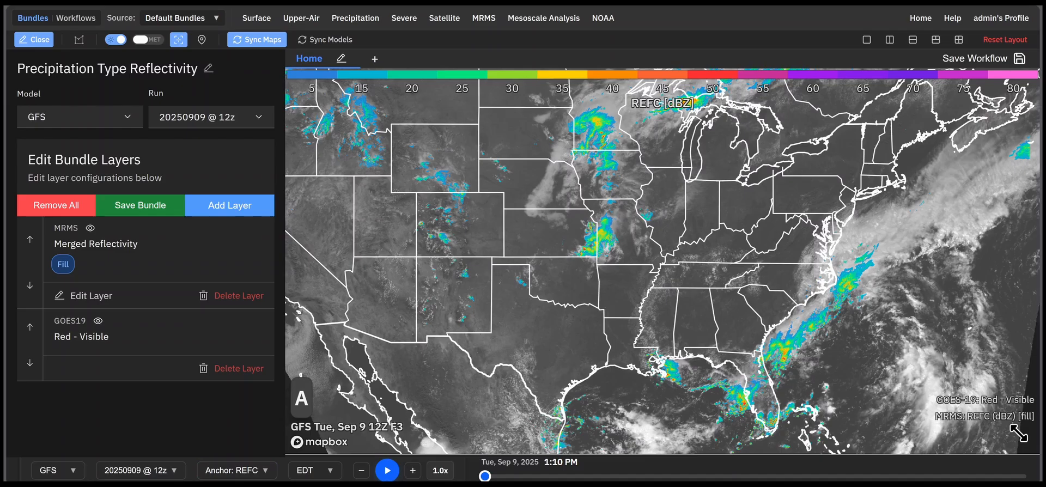
pyautogui.click(236, 470)
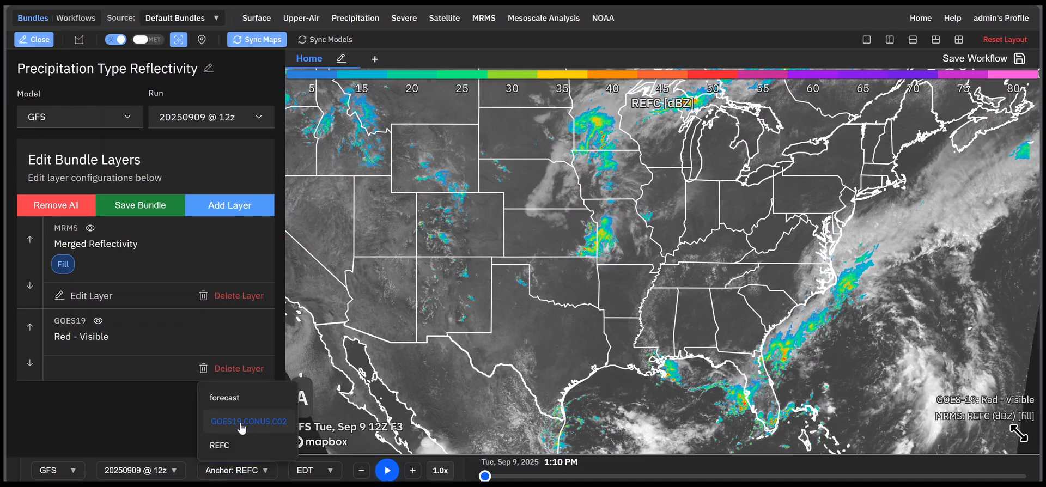
pyautogui.click(81, 418)
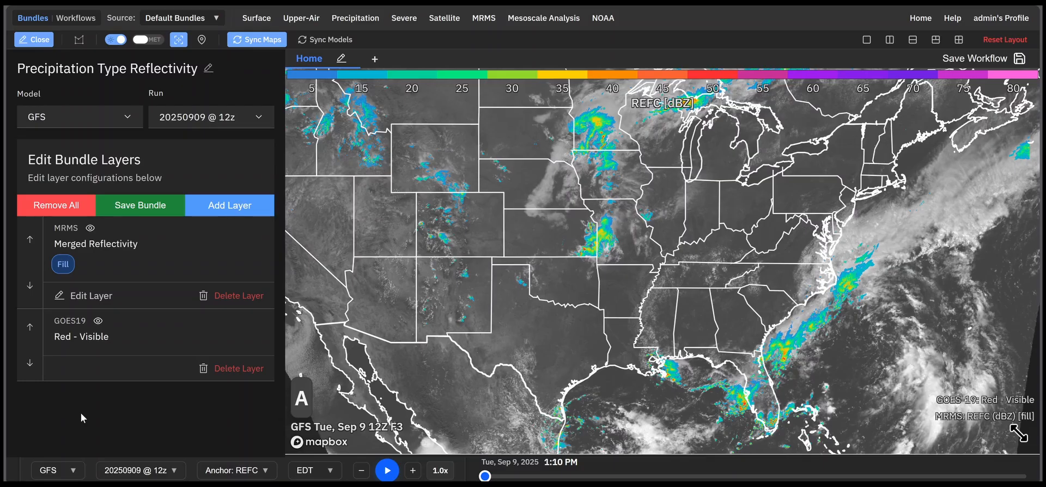
# Step: Delete the MRMS Merged Reflectivity layer and switch the bundle's model to HRRR
pyautogui.click(217, 295)
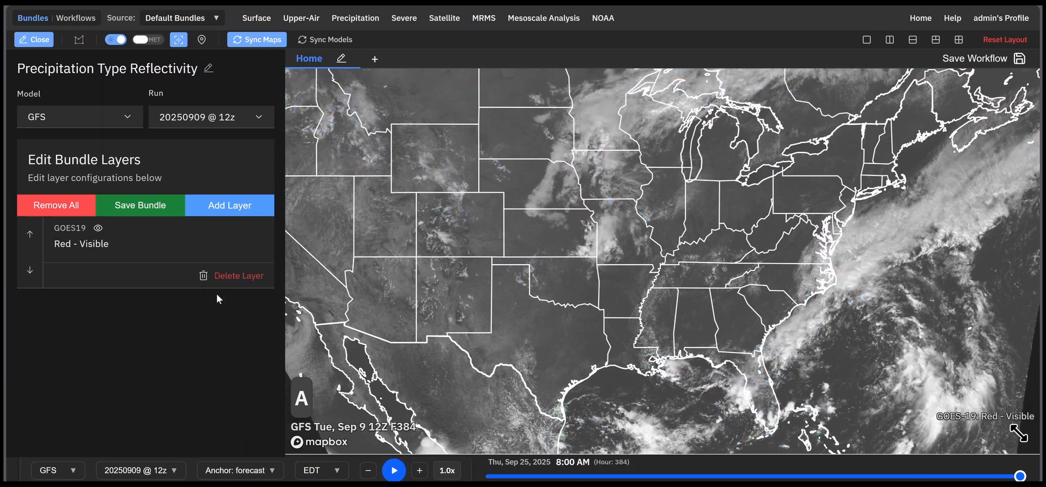
pyautogui.click(93, 120)
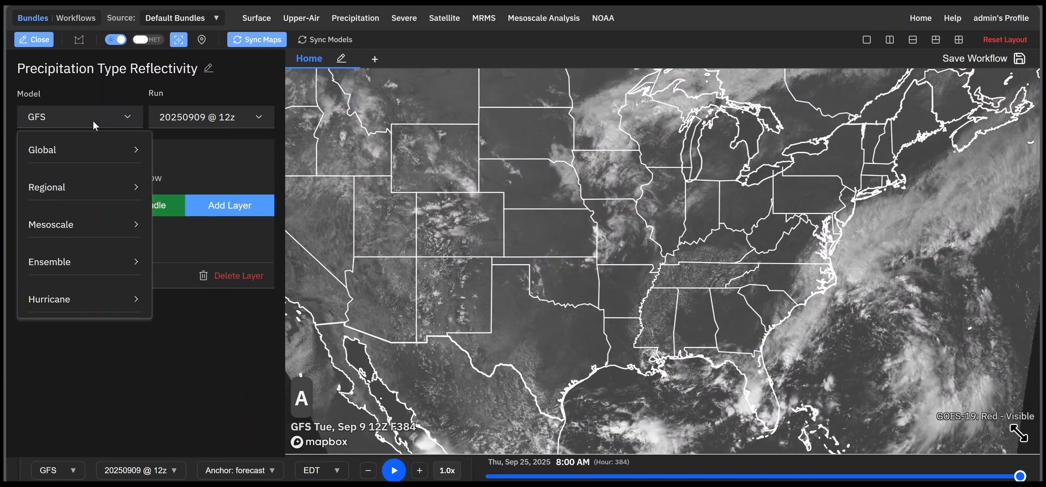
pyautogui.click(82, 224)
pyautogui.click(190, 117)
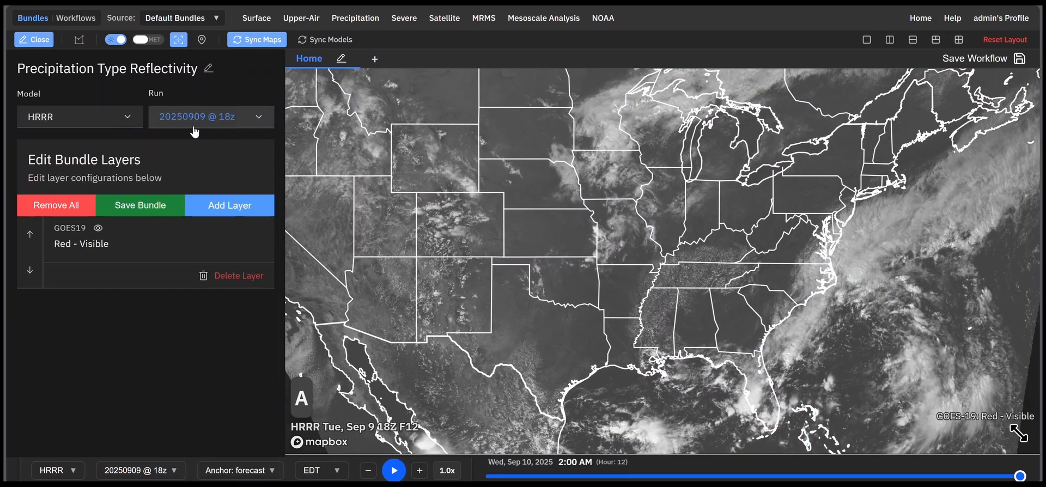
# Step: Add the HRRR model's Composite Reflectivity radar layer from the precipitation products to the bundle
pyautogui.click(236, 207)
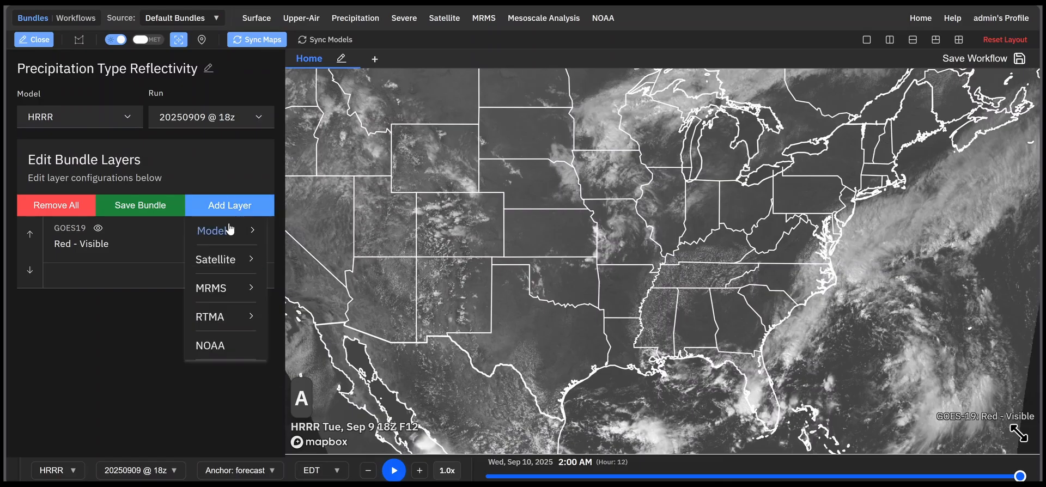
pyautogui.moveTo(229, 231)
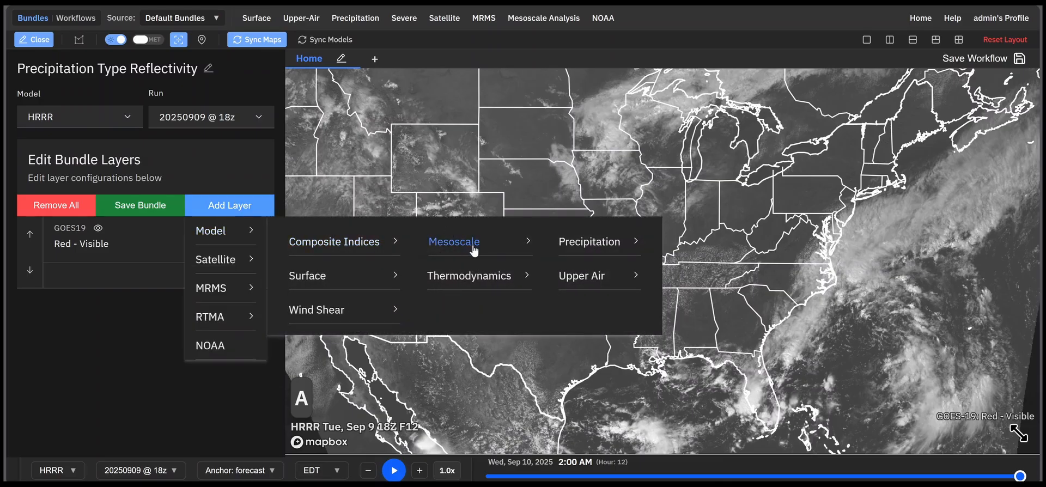
pyautogui.click(587, 248)
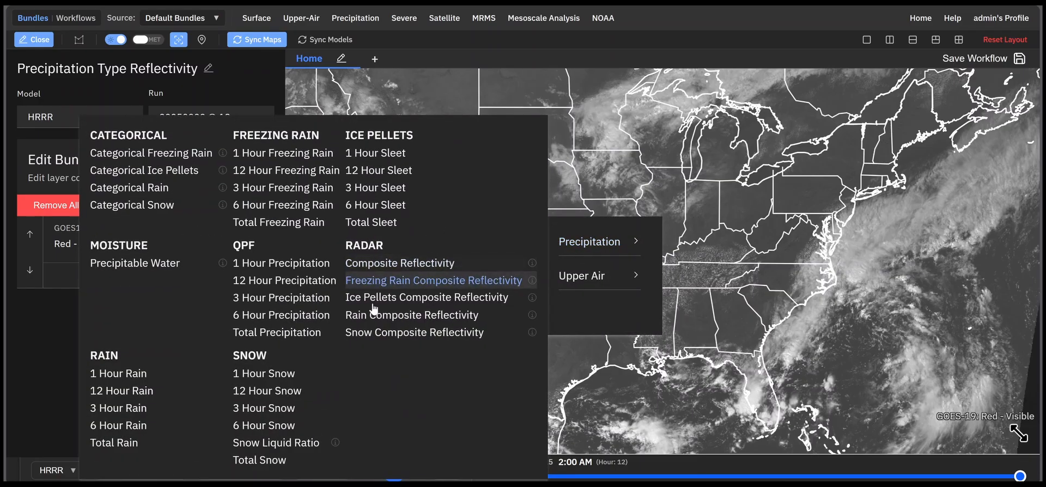
pyautogui.click(402, 265)
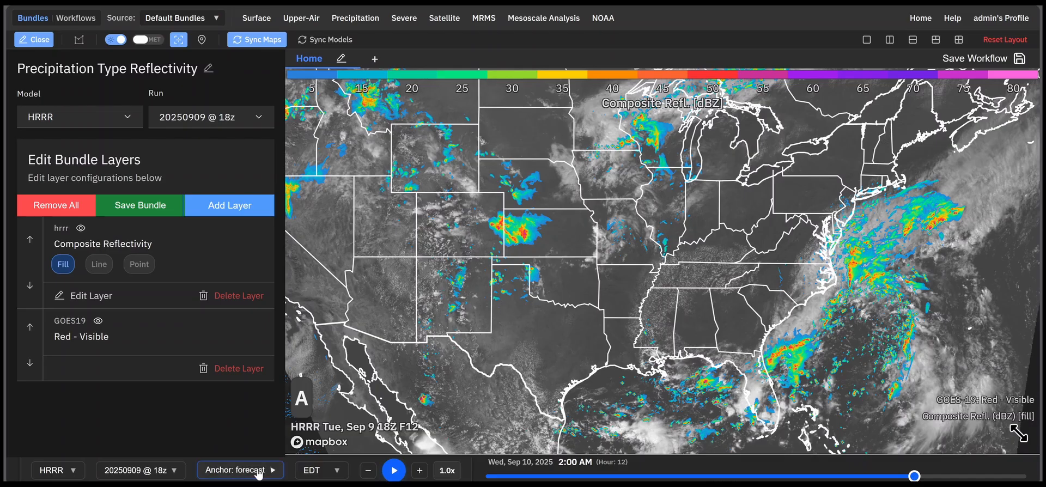
# Step: Keep the forecast anchor and scrub the timeline to hour 0, forward to 9:00 PM (hour 7), and back toward the start
pyautogui.click(235, 469)
pyautogui.click(223, 437)
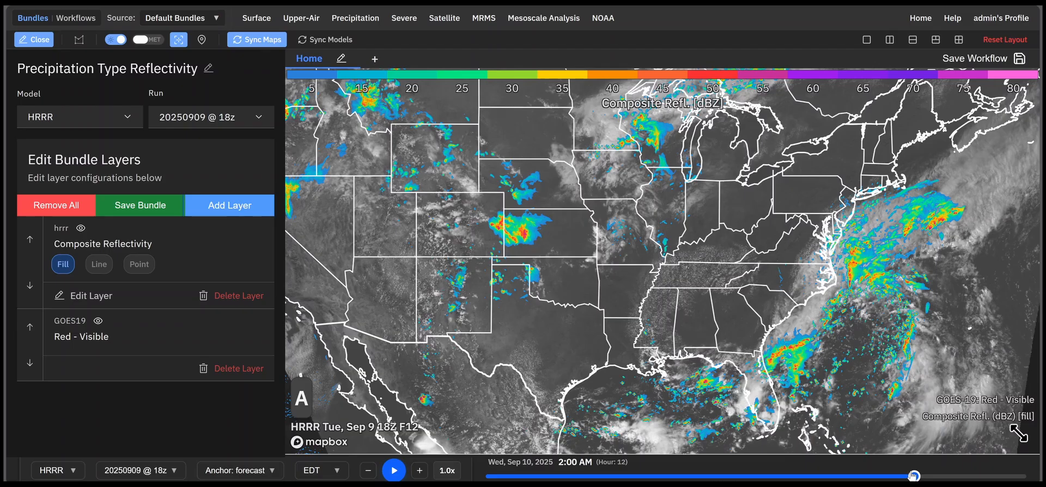
pyautogui.moveTo(913, 476); pyautogui.dragTo(491, 476)
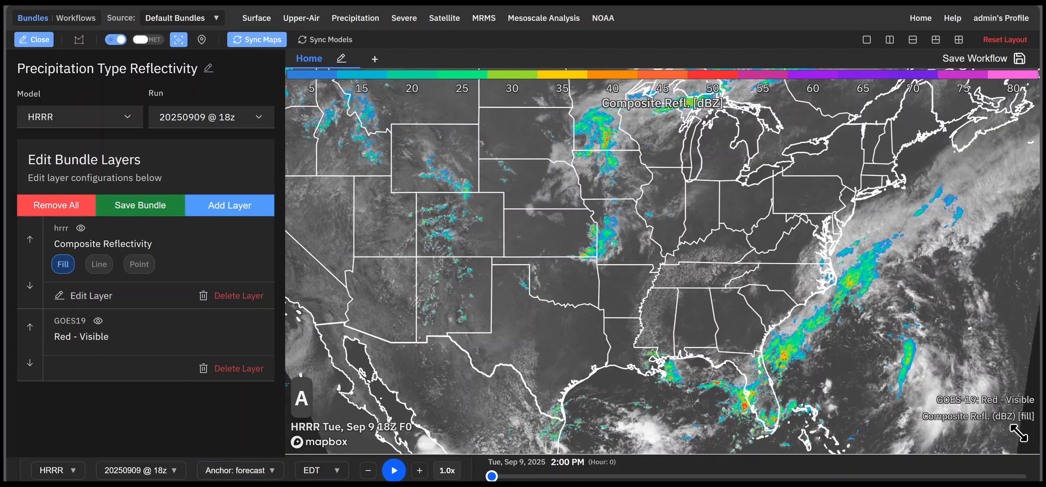
pyautogui.moveTo(491, 476); pyautogui.dragTo(738, 477)
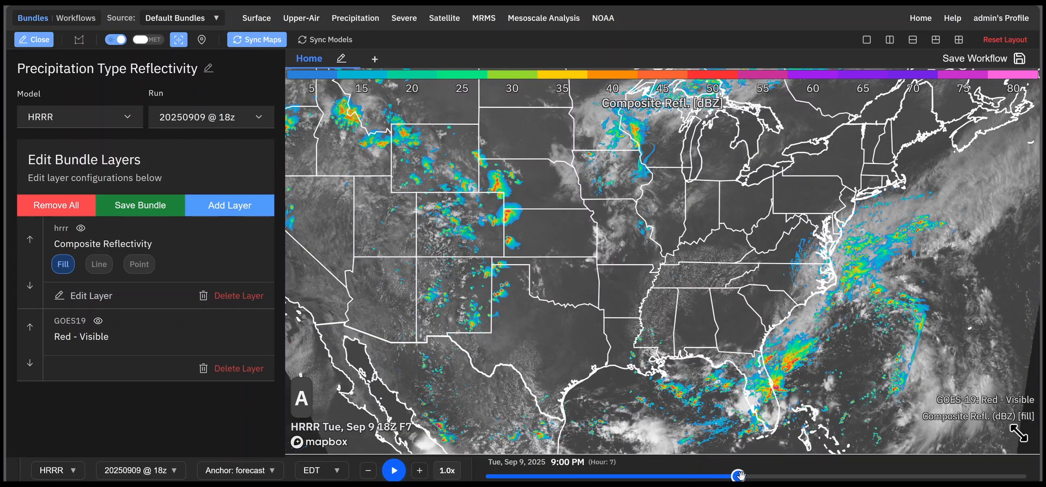
pyautogui.moveTo(722, 480); pyautogui.dragTo(491, 479)
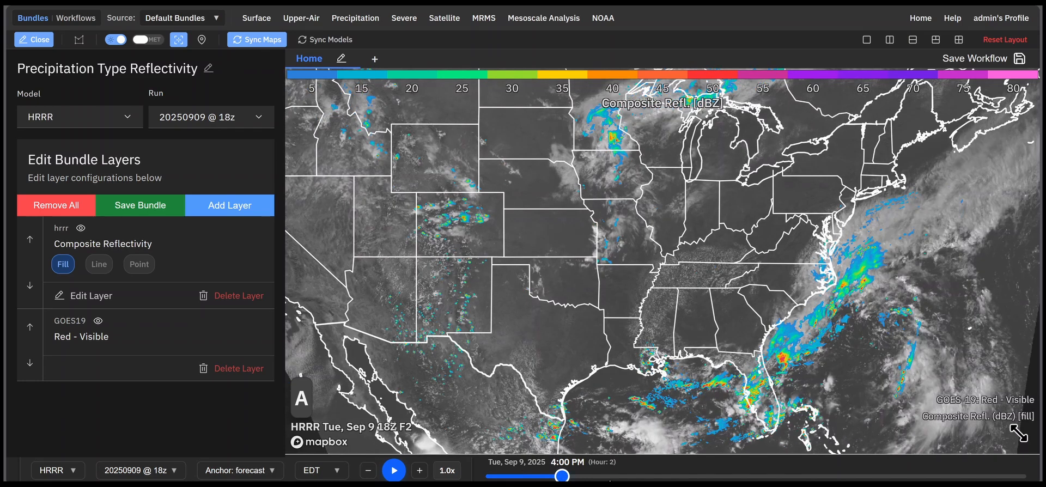
# Step: Anchor the timeline to GOES19.CONUS.C02, scrub back through the satellite frames, and return to the latest frame
pyautogui.click(234, 471)
pyautogui.click(253, 452)
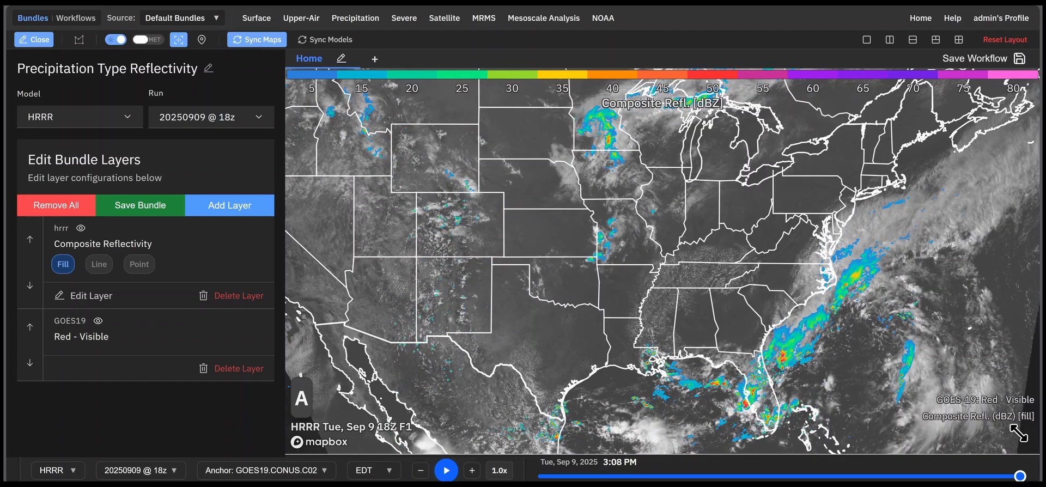
pyautogui.moveTo(1019, 476); pyautogui.dragTo(755, 477)
pyautogui.moveTo(686, 468); pyautogui.dragTo(1019, 476)
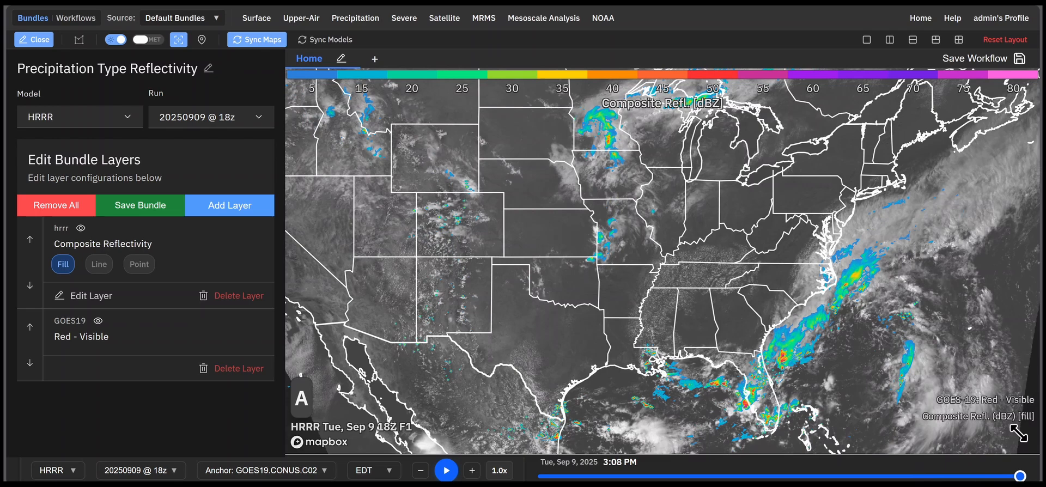